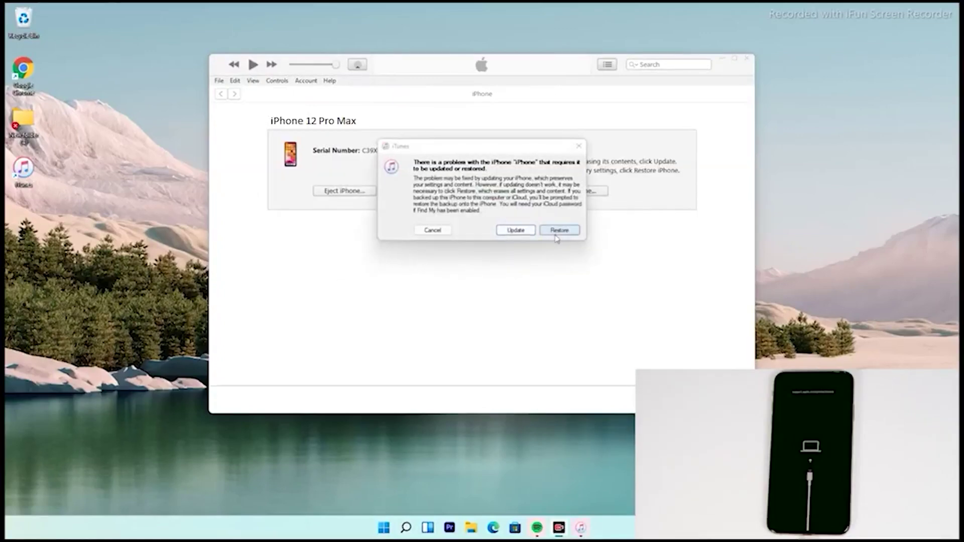
# Confirm Restore and Update for the iPhone, skip the iOS 14.7.1 release notes, and accept the license
pyautogui.click(565, 234)
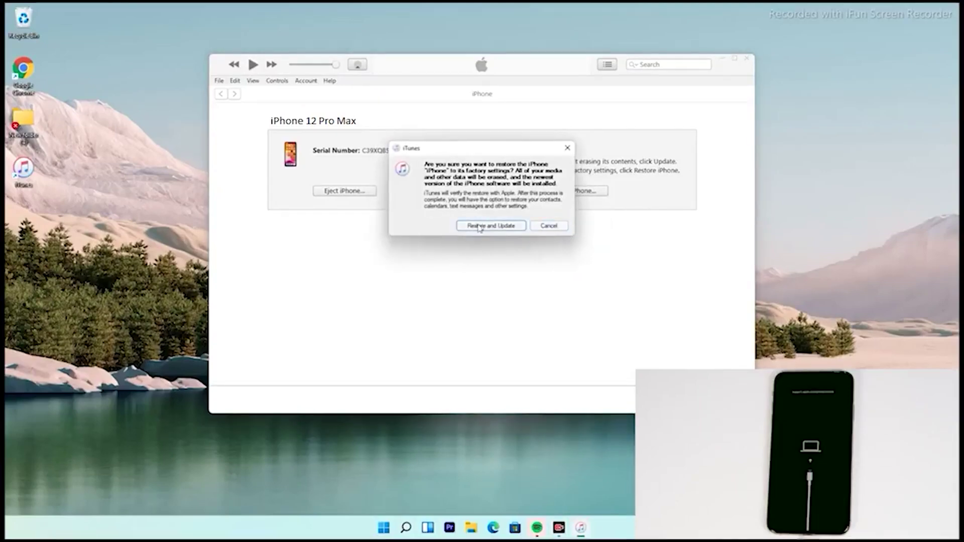
pyautogui.click(485, 227)
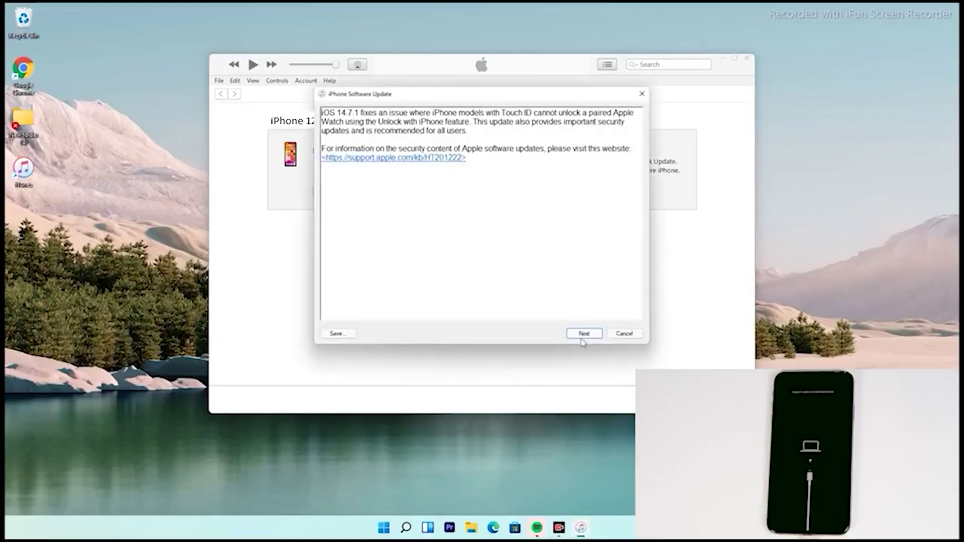
pyautogui.click(583, 336)
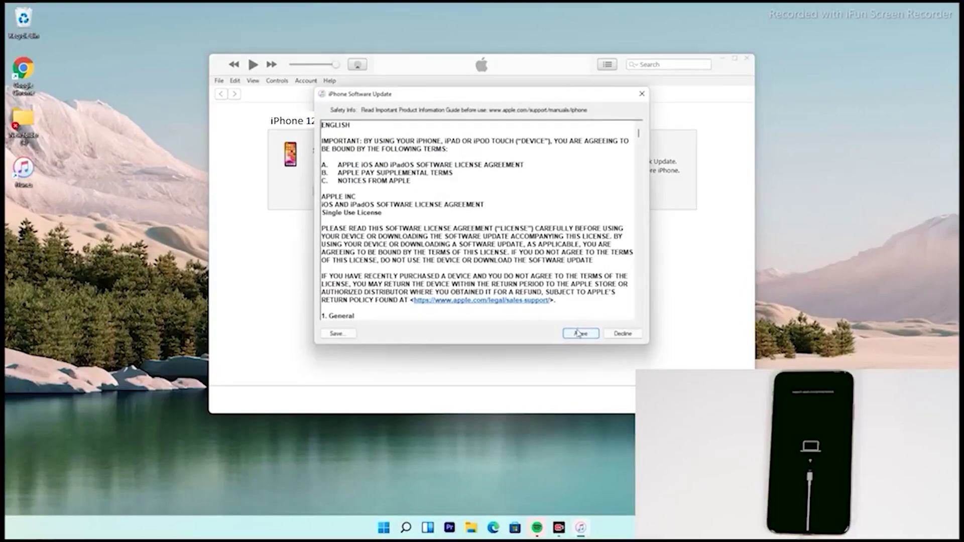
pyautogui.click(581, 335)
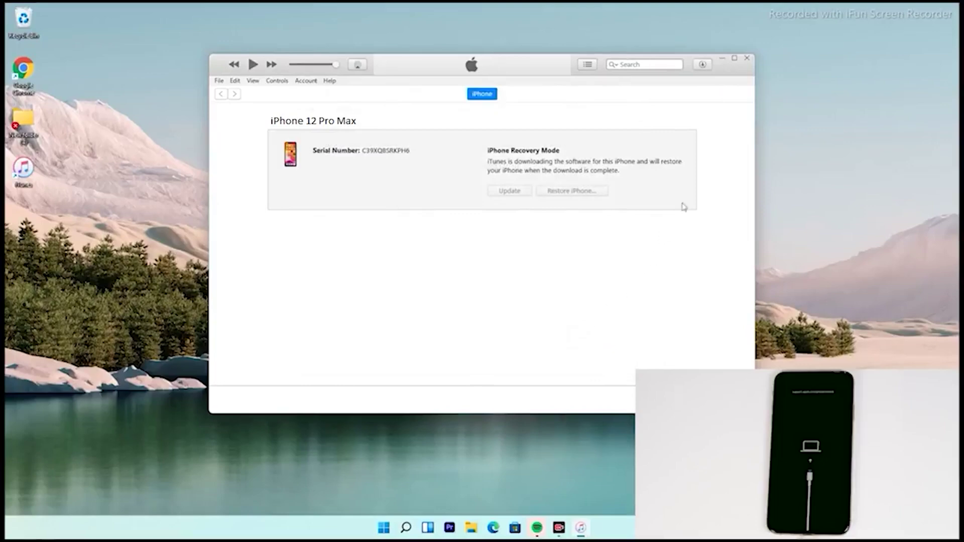
# Show the downloads list to check the iPhone Software Update download progress
pyautogui.click(703, 67)
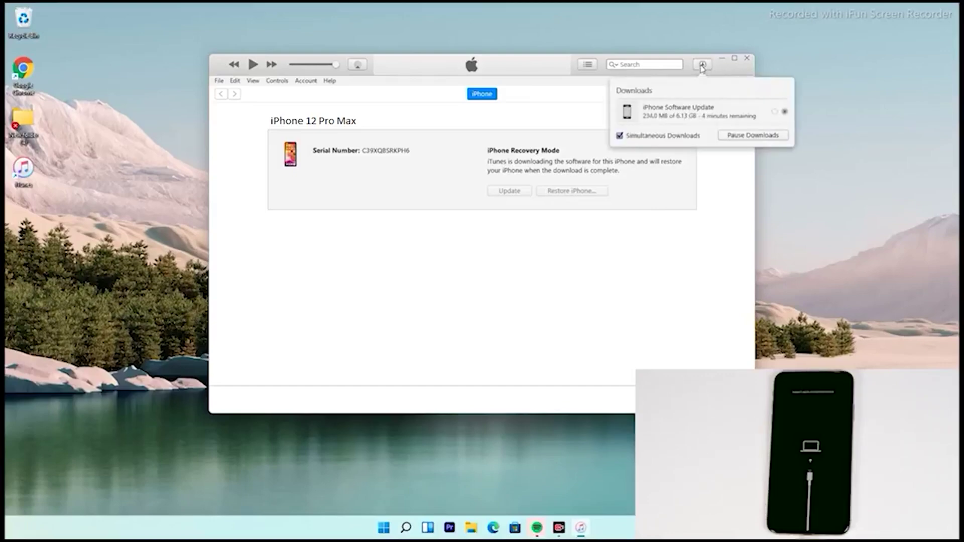